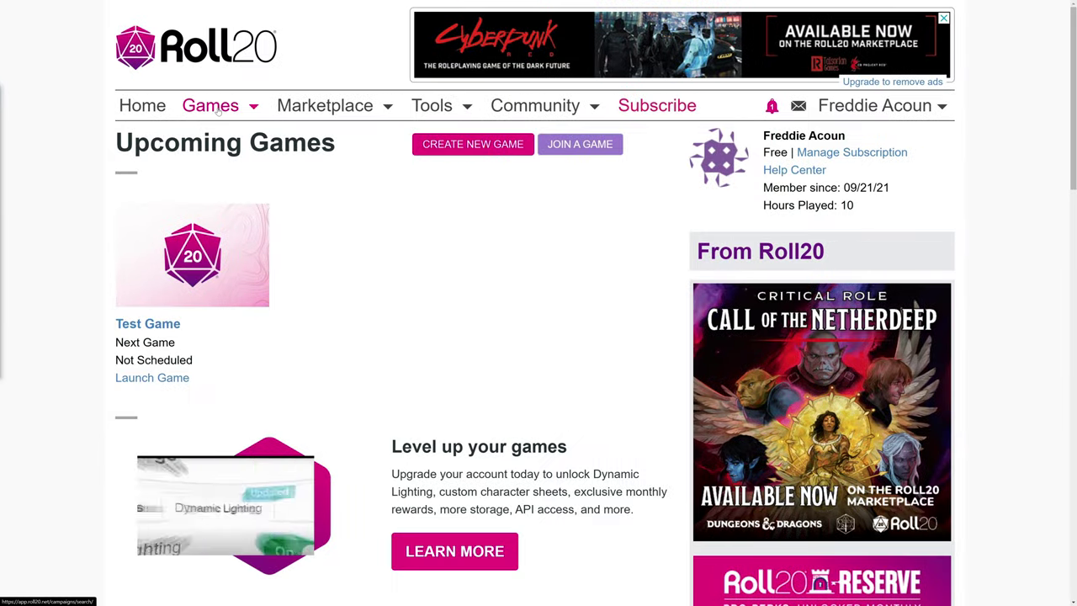
Create a new game named 'First DnD Game' with the D&D 5E by Roll20 character sheet.
mouse_move(211, 105)
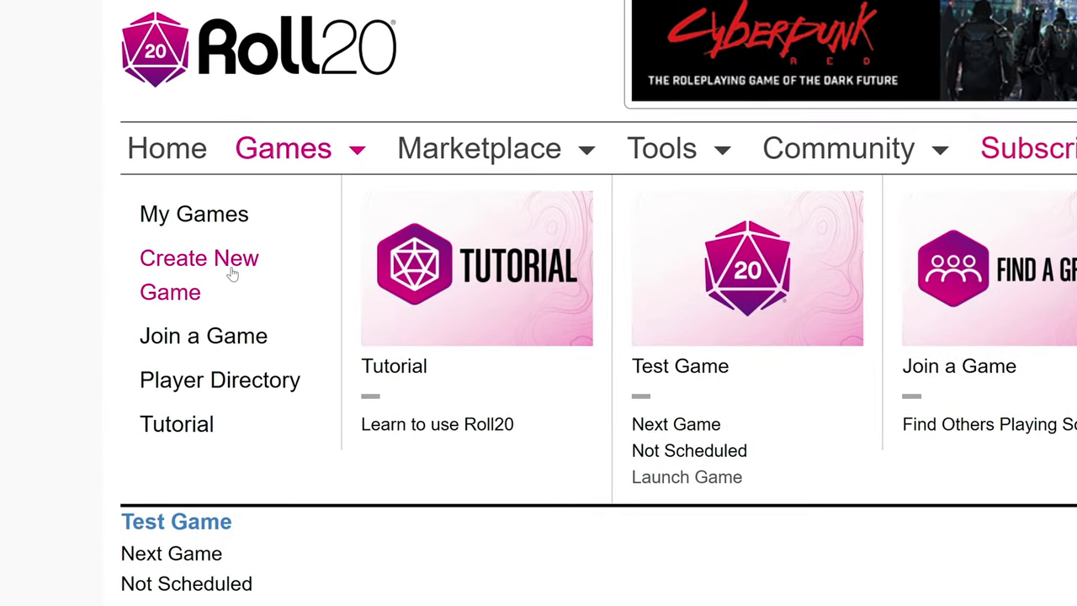
left_click(232, 275)
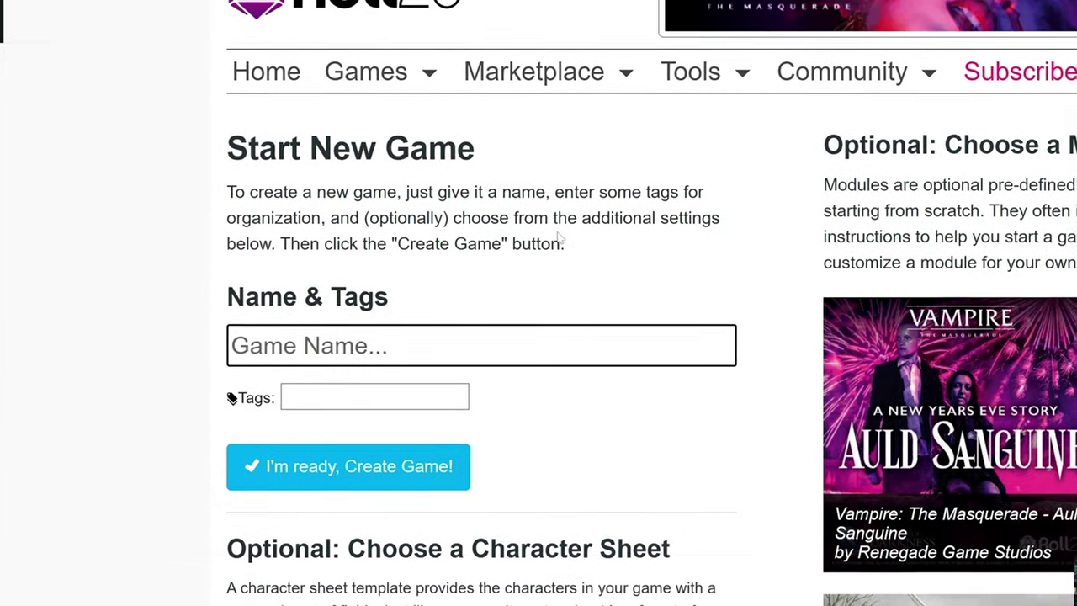
type("F")
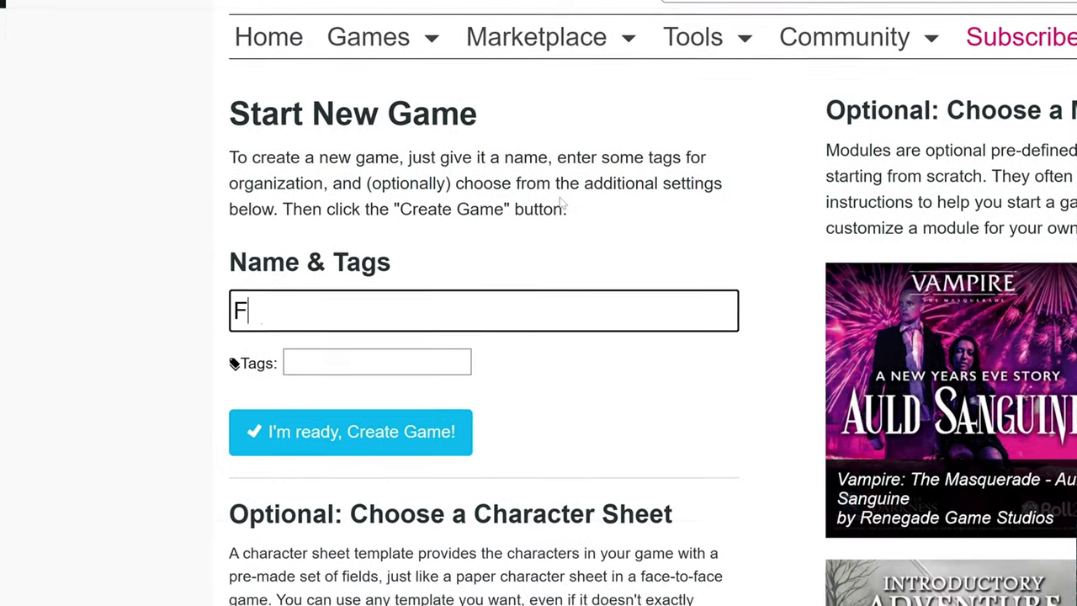
type("irst DnD Game")
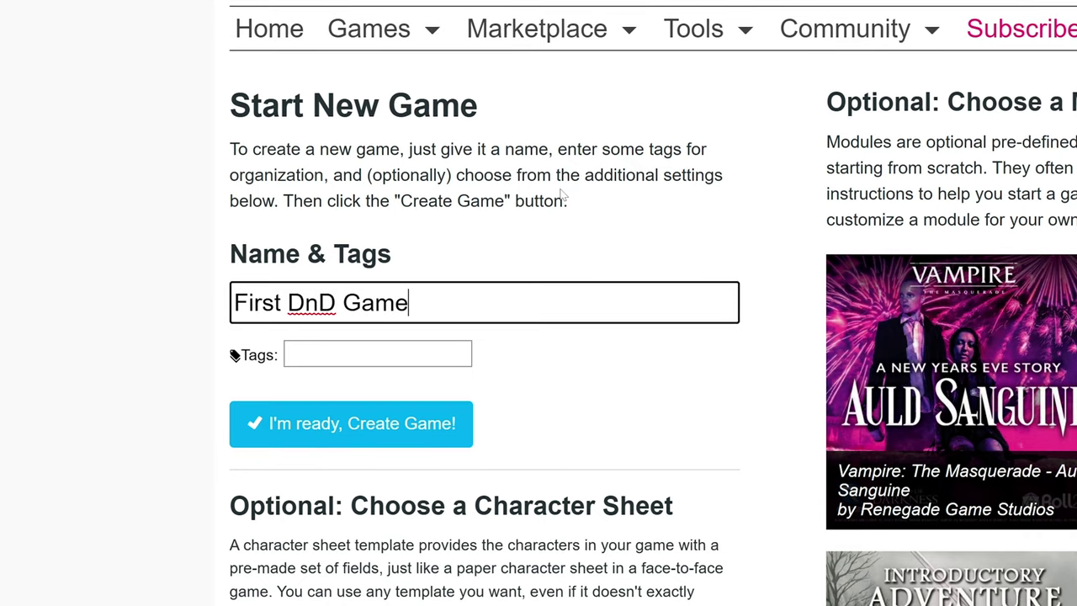
scroll(562, 194, "down", 3)
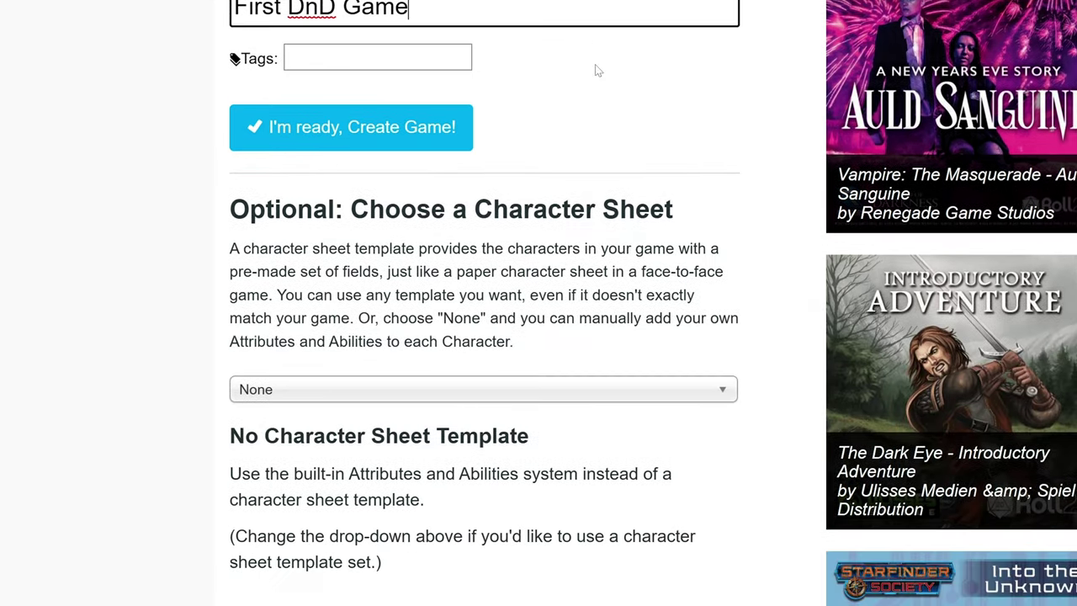
left_click(552, 393)
scroll(553, 393, "down", 2)
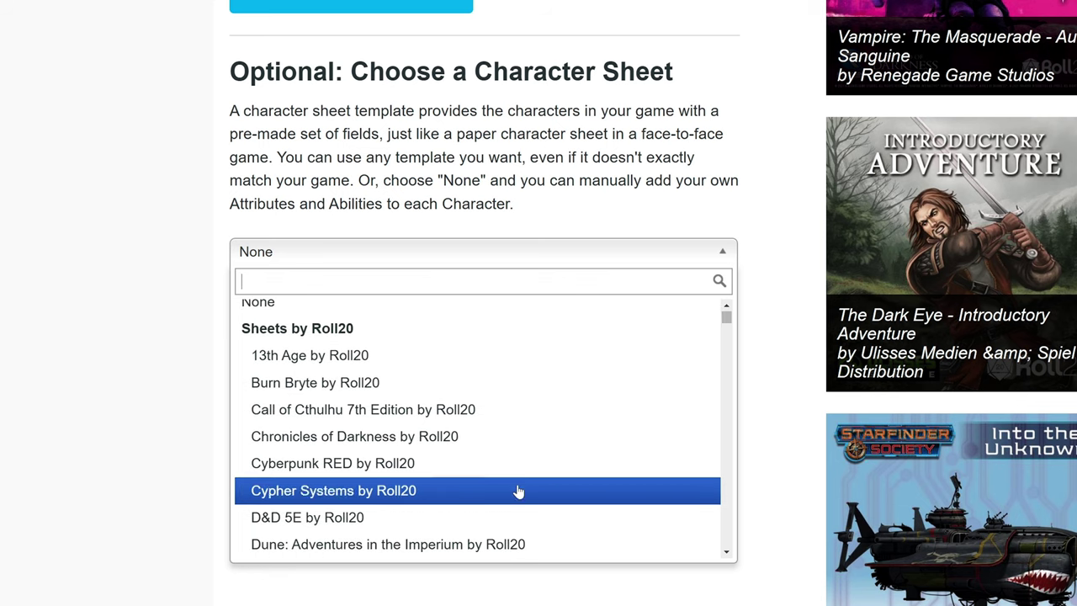
left_click(491, 519)
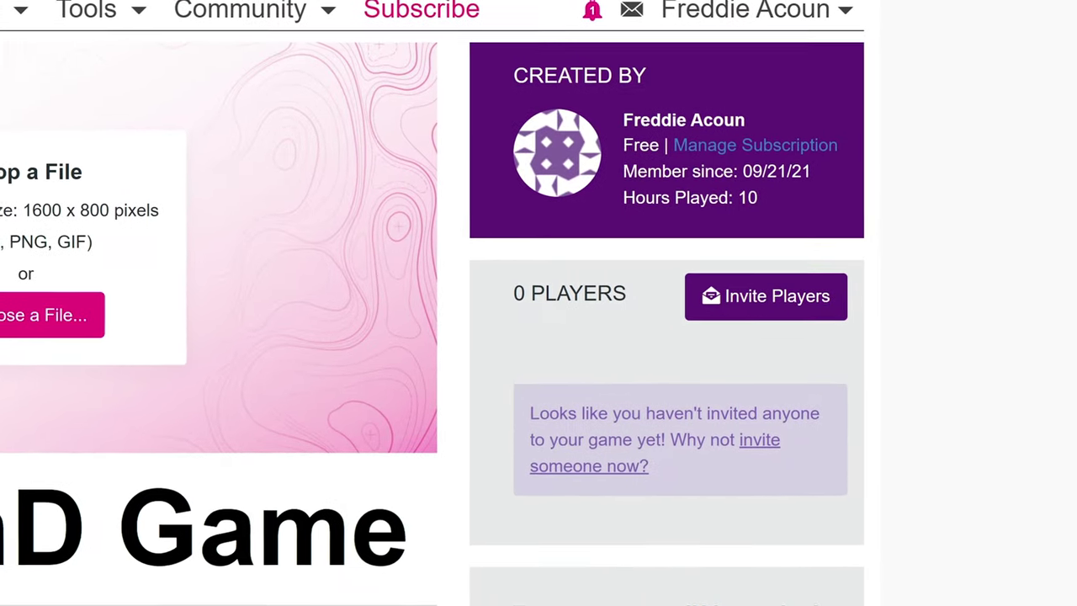
Copy the game's share link from the Invite Players window, then close the window.
left_click(767, 300)
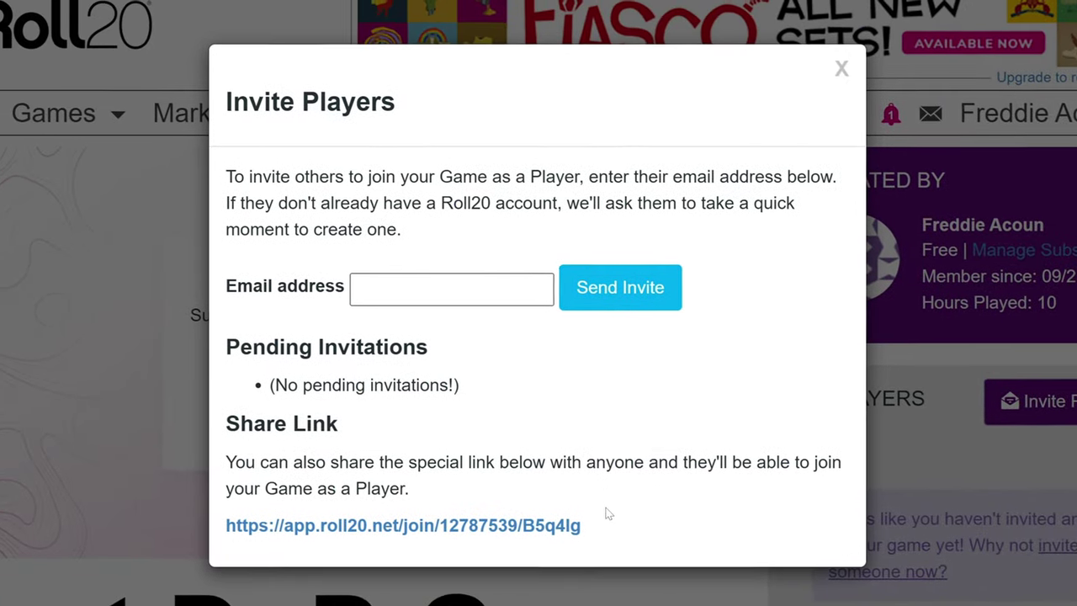
left_click_drag(525, 506, 181, 505)
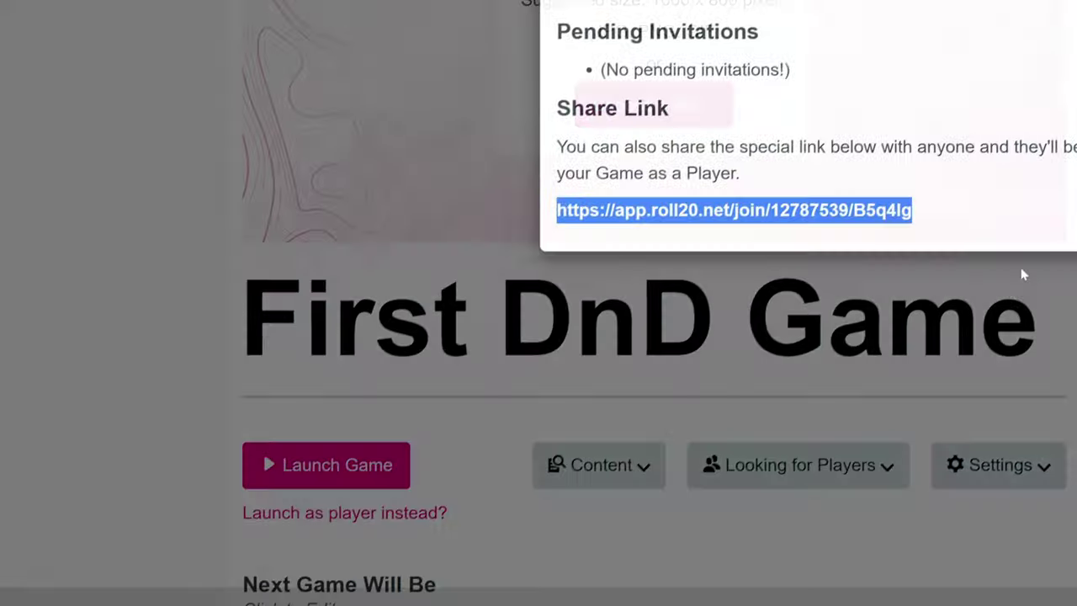
left_click(932, 591)
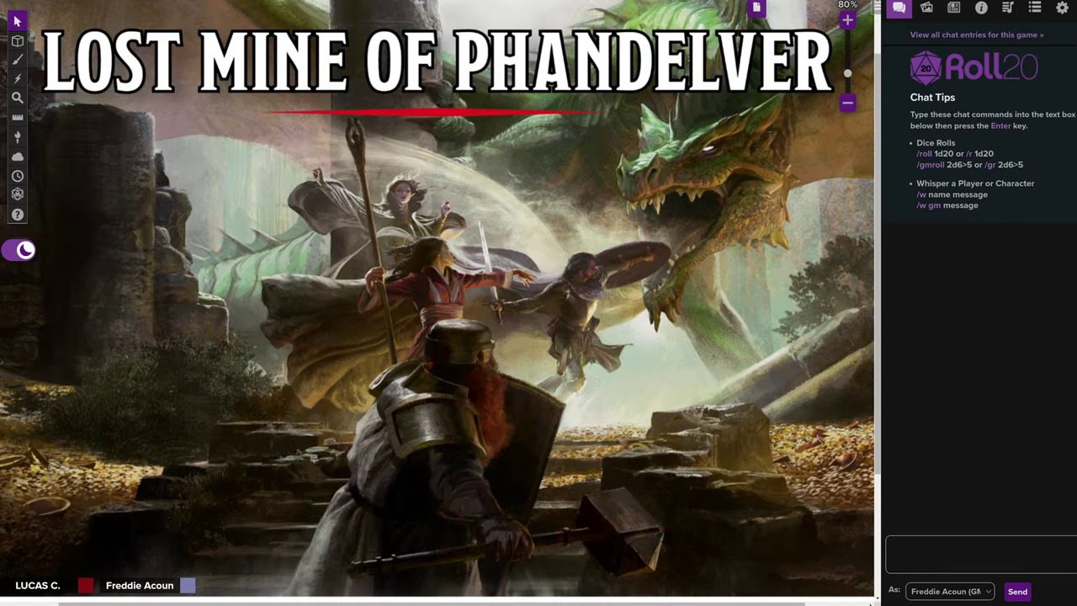
Add the invited player to the Cleric's In Player's Journals and Can Be Edited & Controlled By lists, and save.
left_click(960, 7)
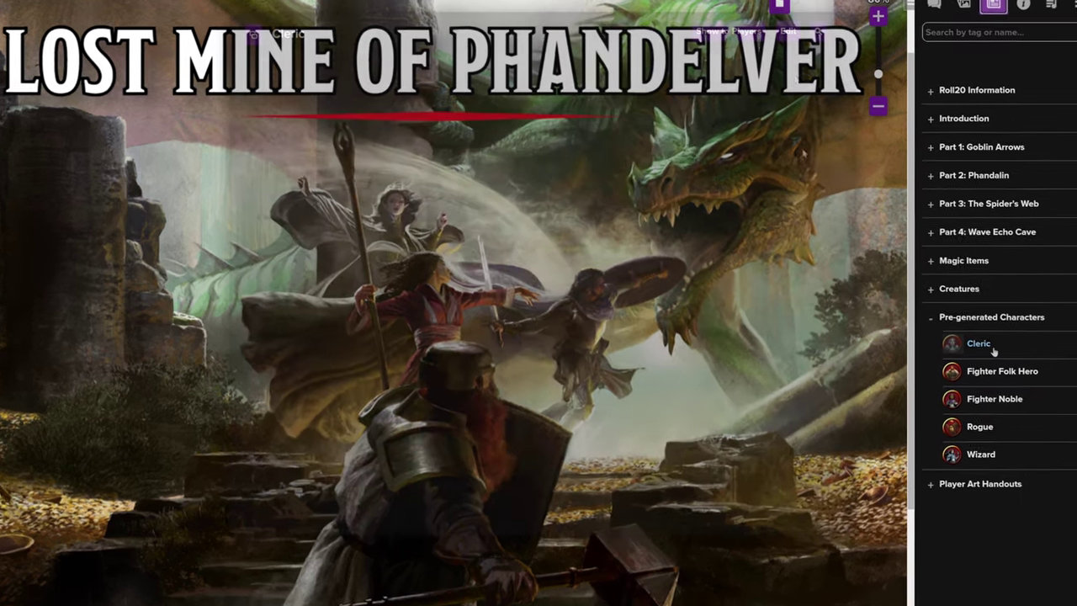
left_click(940, 322)
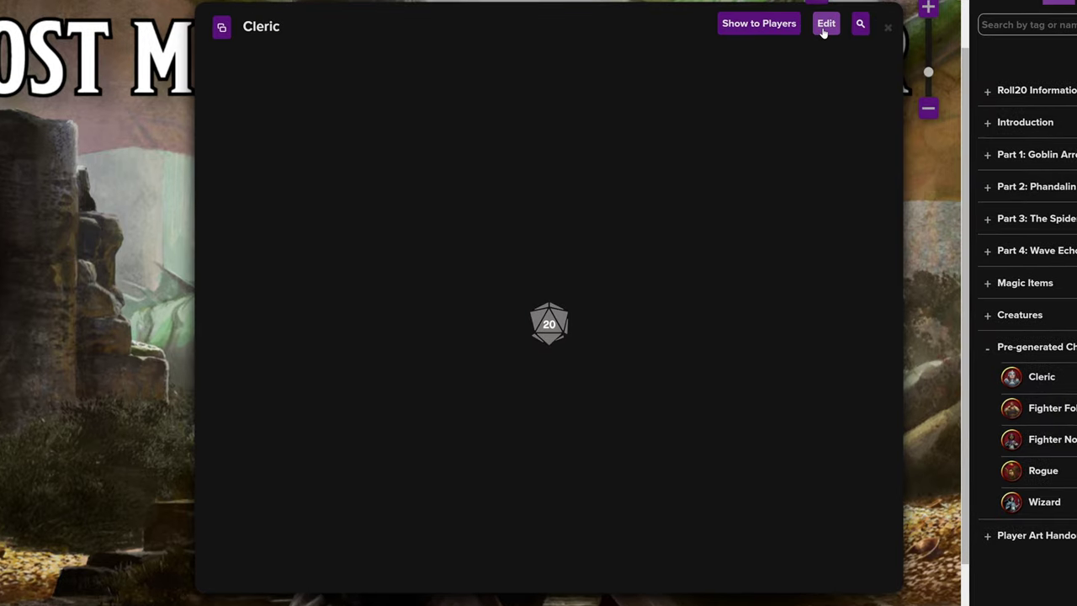
left_click(805, 30)
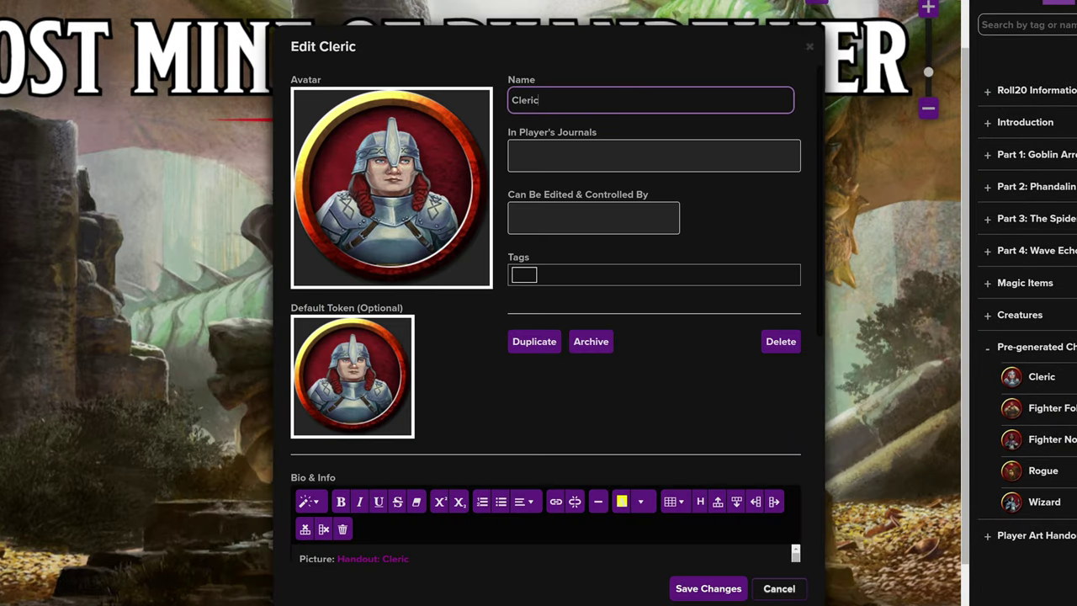
left_click(654, 155)
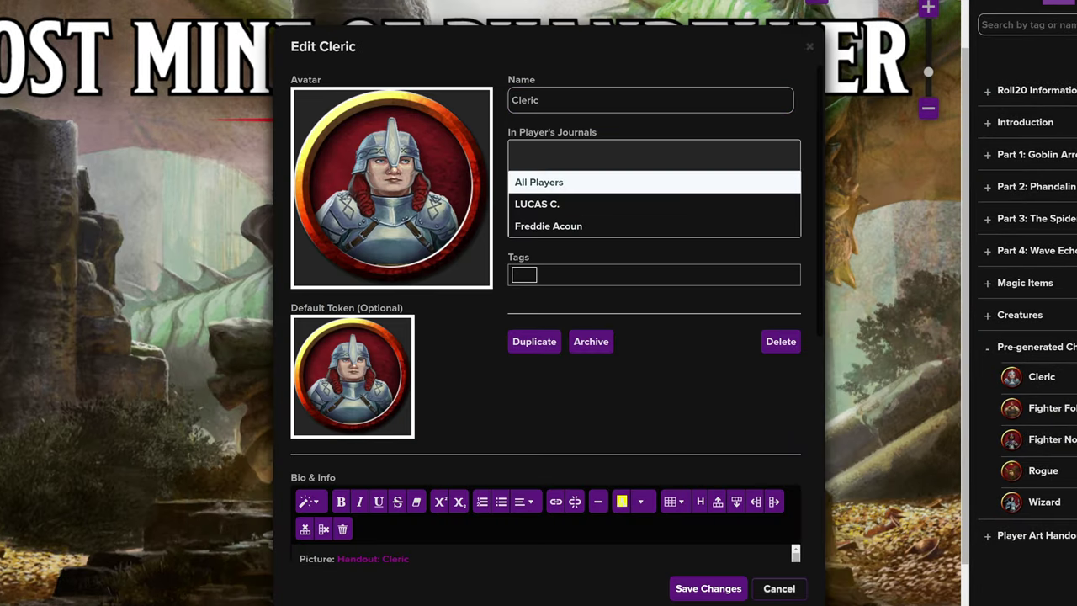
left_click(594, 205)
left_click(595, 221)
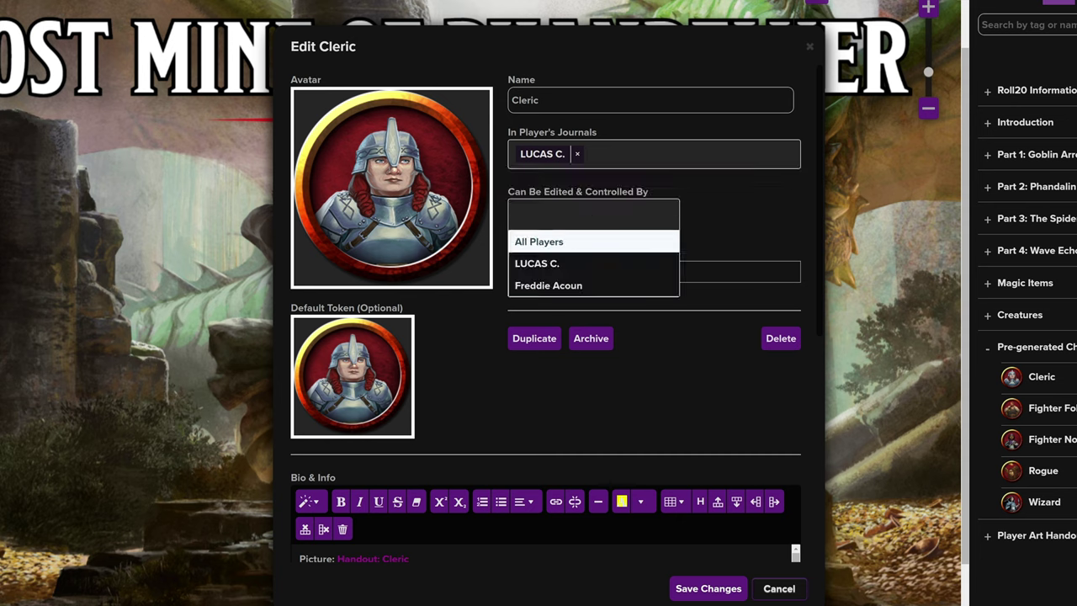
left_click(596, 265)
left_click(753, 225)
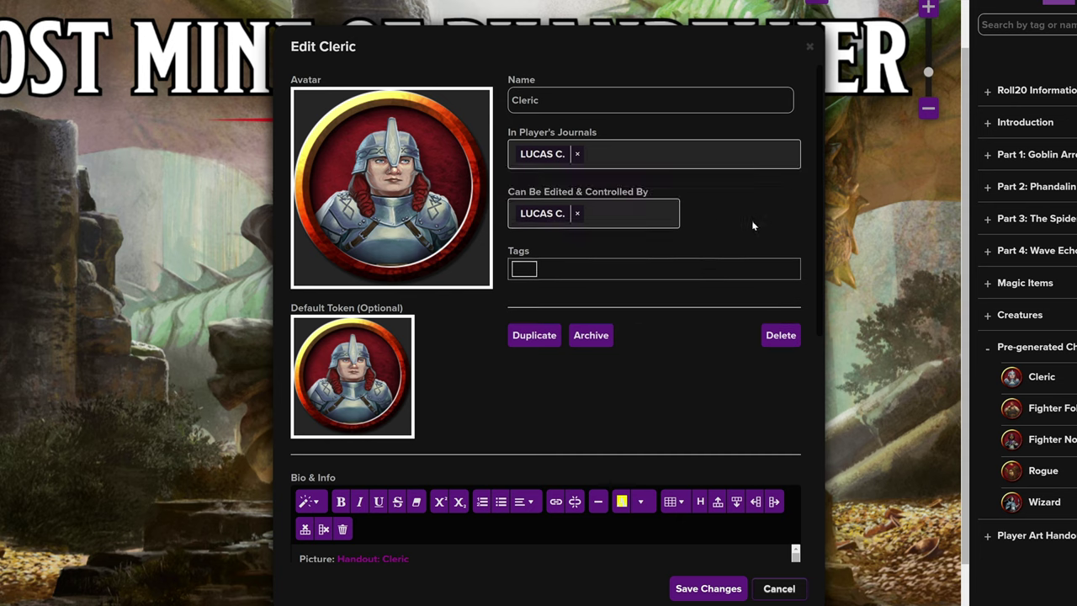
left_click(707, 588)
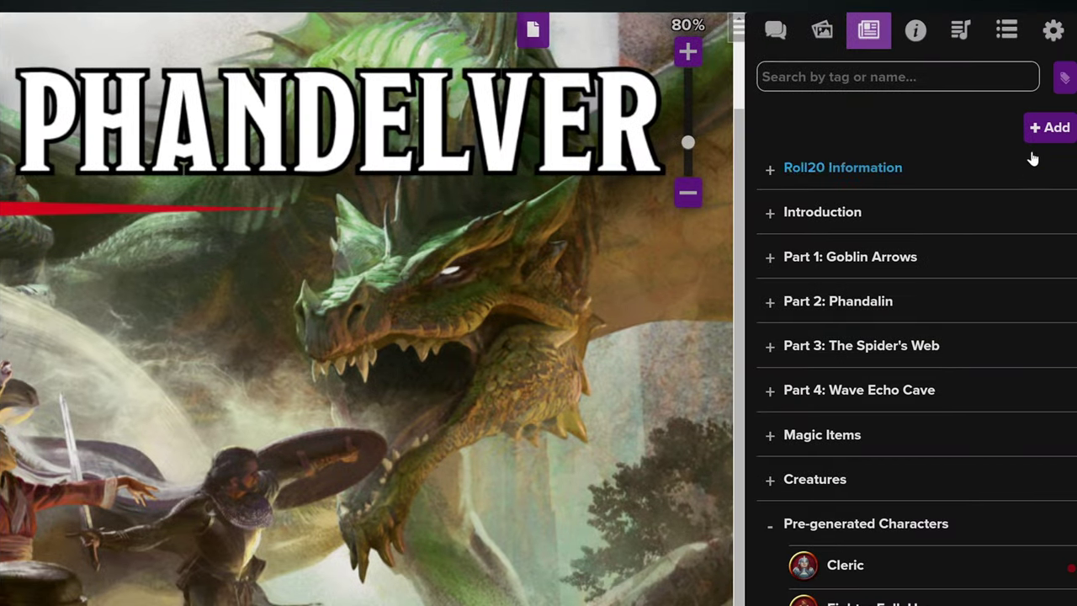
Create character Ghoclia Ukiram, giving the invited player journal access and control, then view its Character Sheet.
left_click(1043, 128)
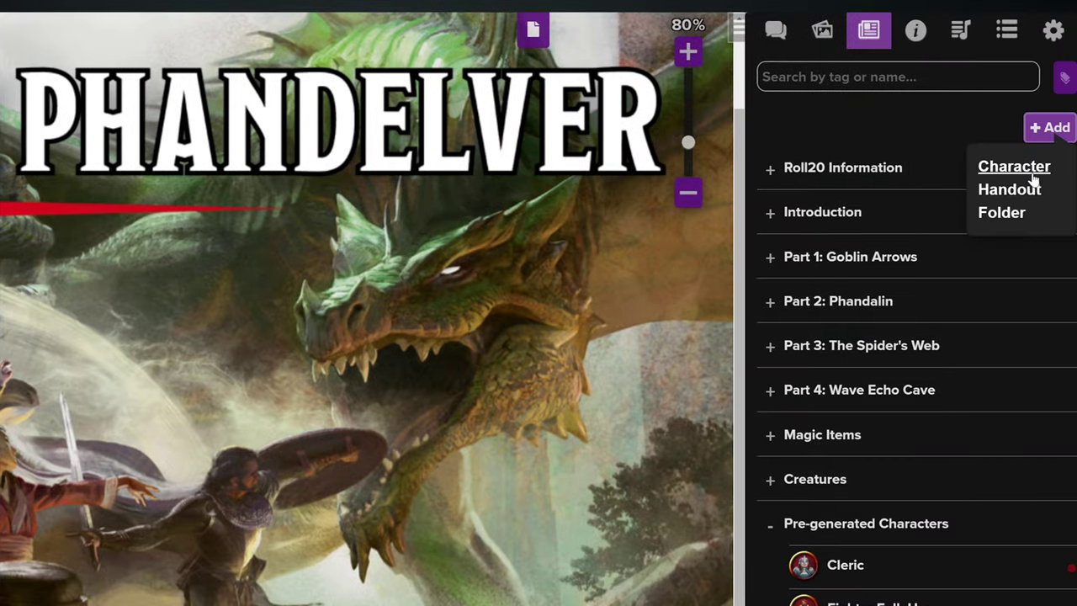
left_click(1020, 164)
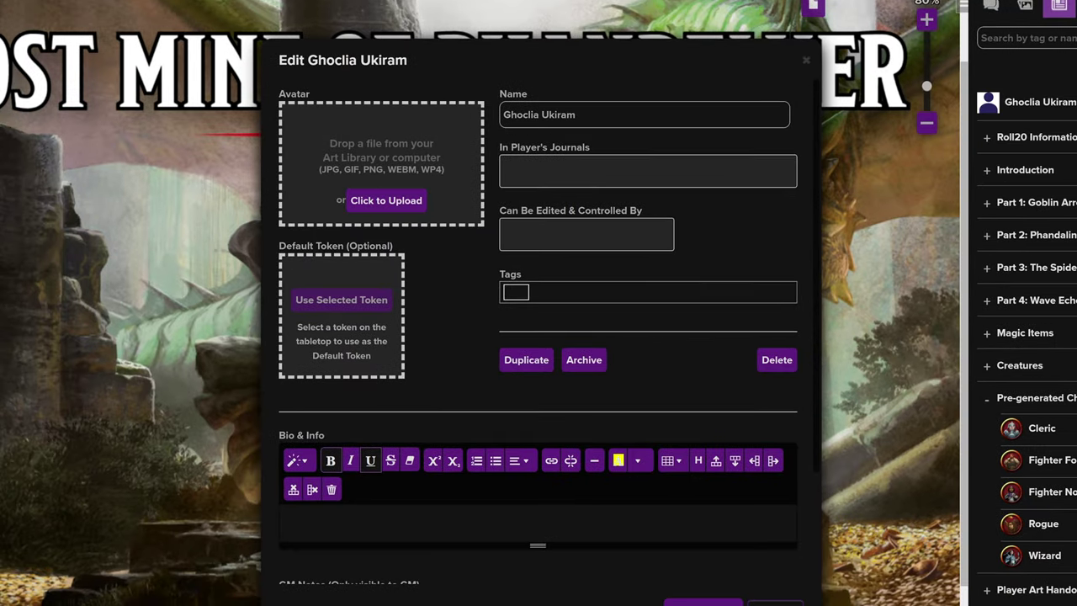
left_click(682, 172)
left_click(685, 221)
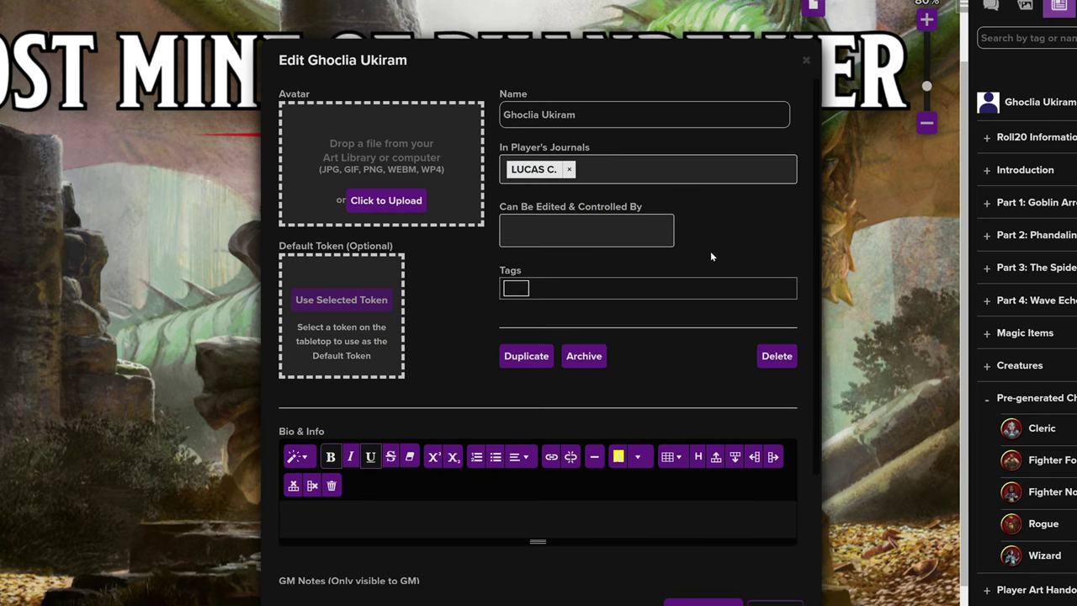
left_click(631, 232)
left_click(632, 277)
left_click(736, 251)
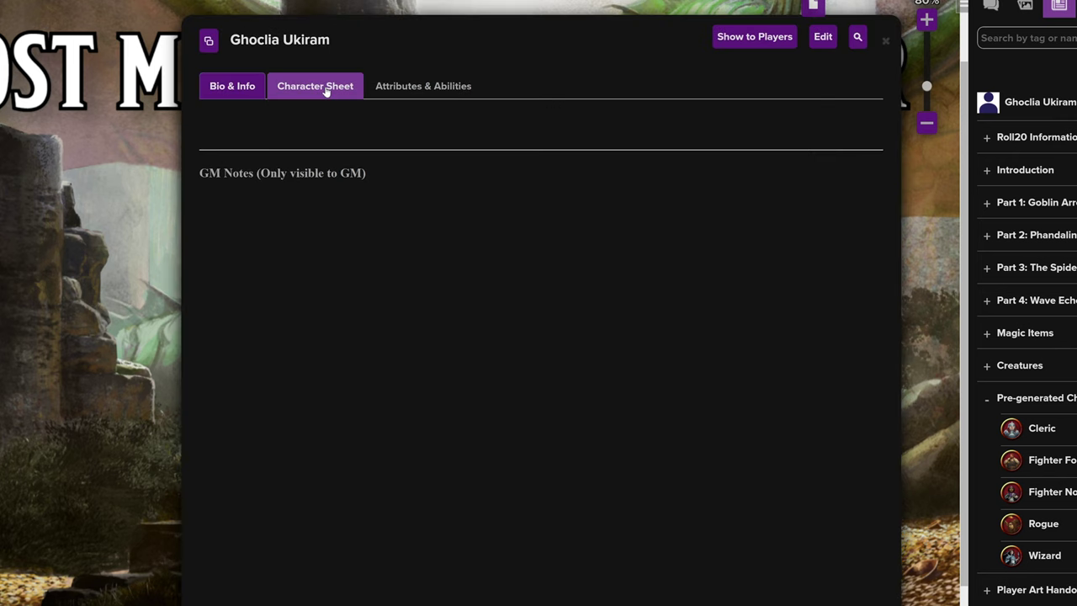
left_click(325, 89)
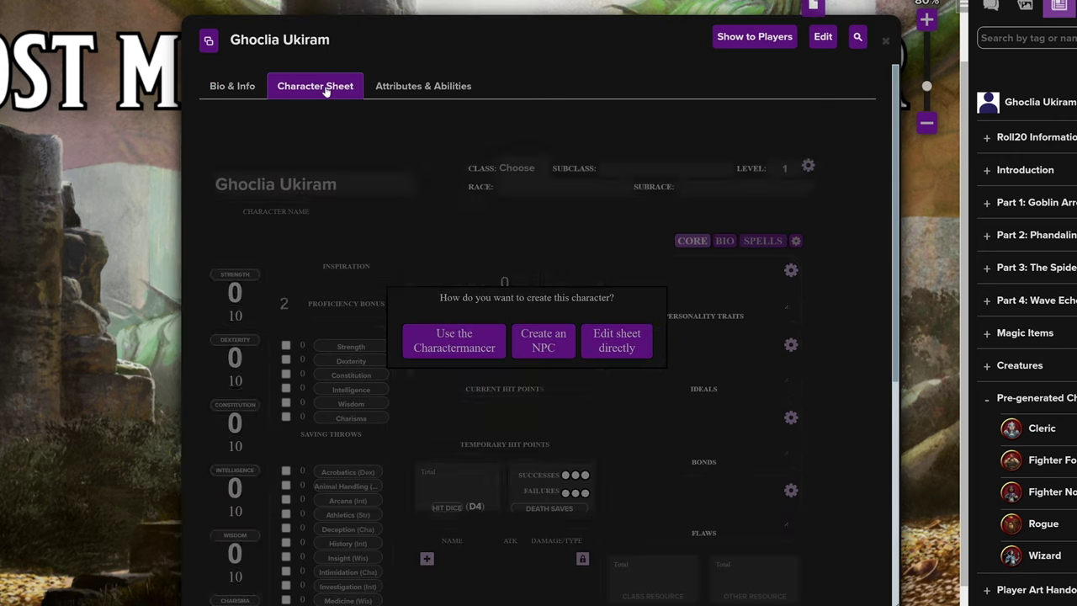
Start the Charactermancer and pick a race, trying Half-Orc before settling on Gnome (Intelligence 2).
left_click(486, 345)
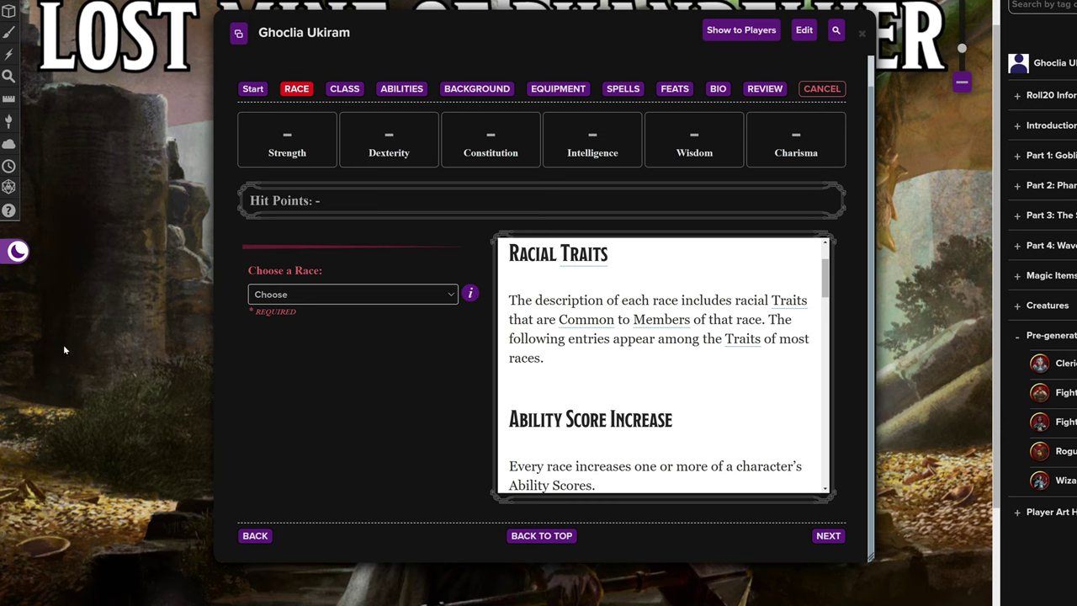
left_click(433, 295)
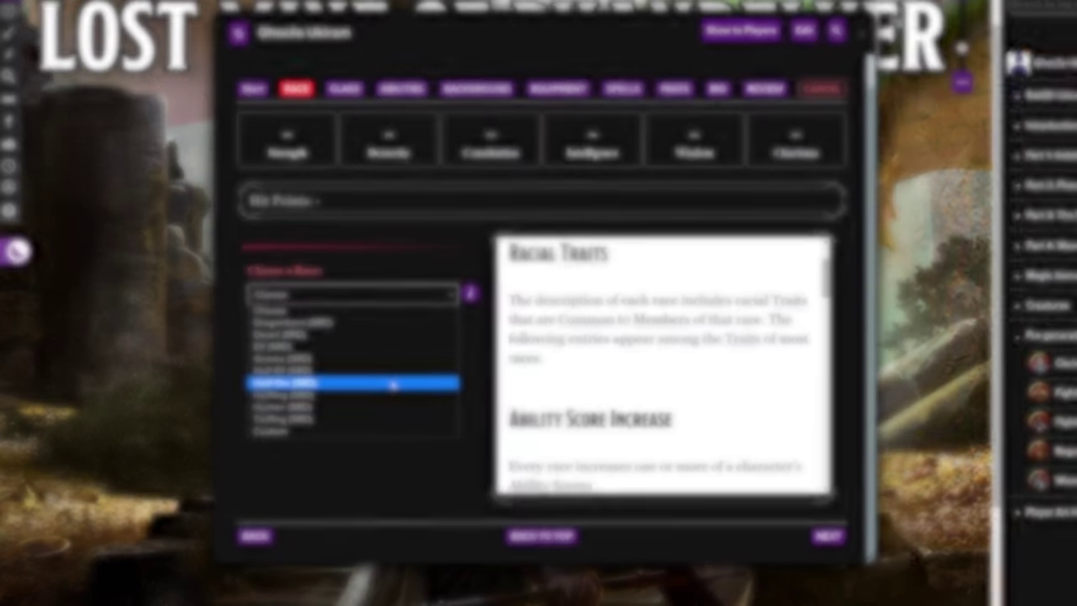
left_click(394, 385)
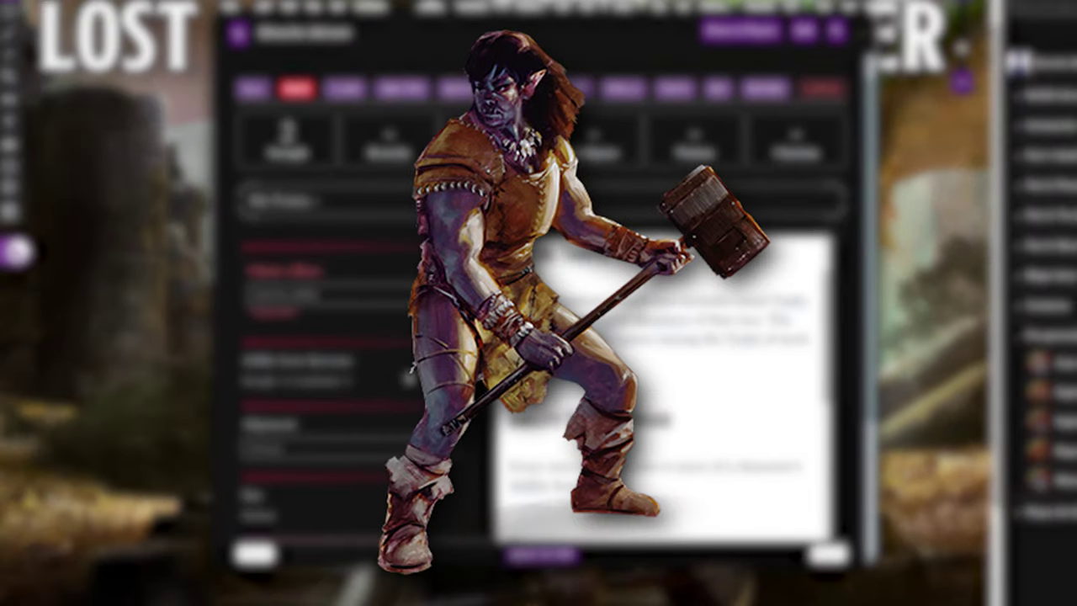
scroll(539, 320, "down", 3)
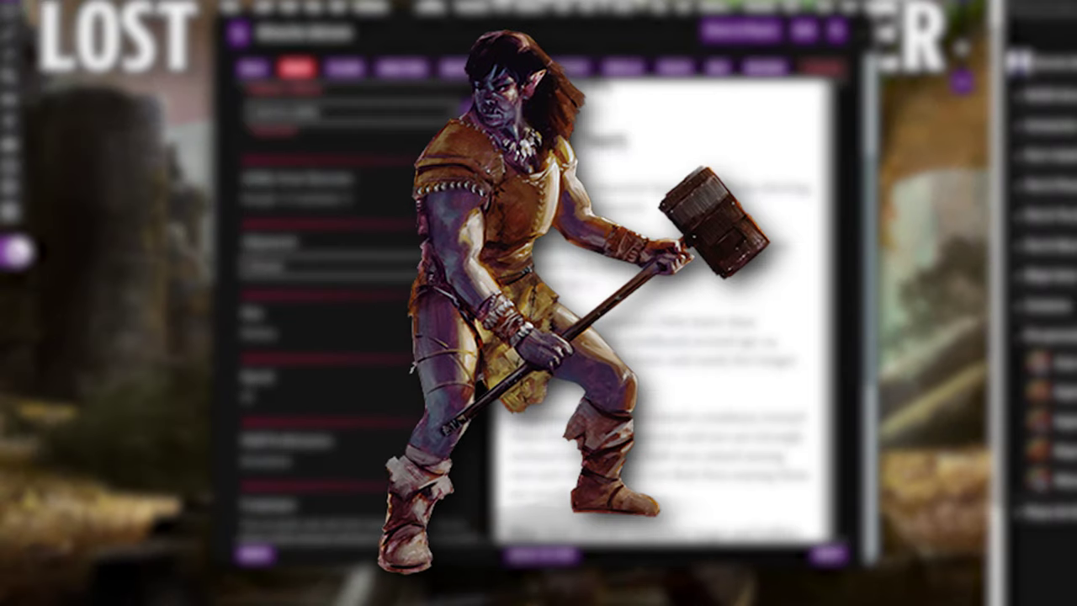
left_click(353, 111)
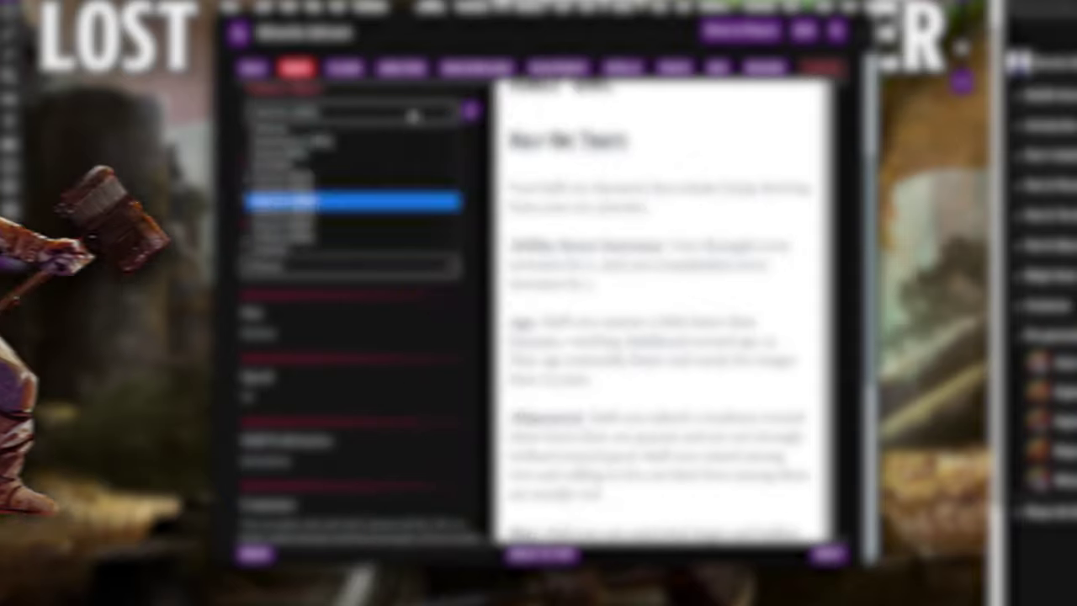
left_click(363, 182)
scroll(435, 210, "down", 1)
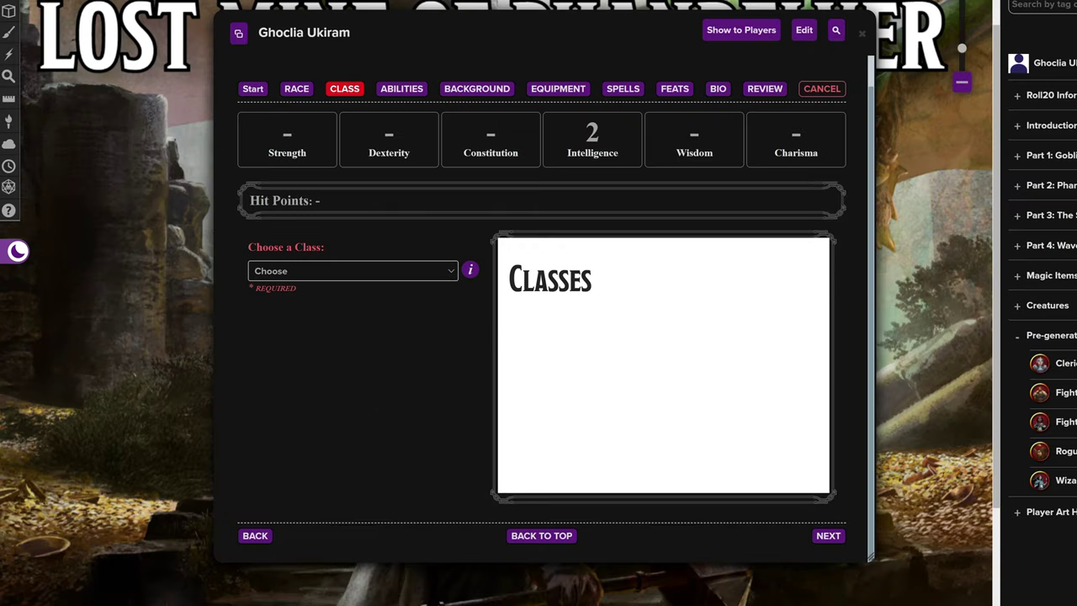
Choose Wizard (SRD) as the class after trying Fighter, and review its features and proficiencies.
left_click(396, 271)
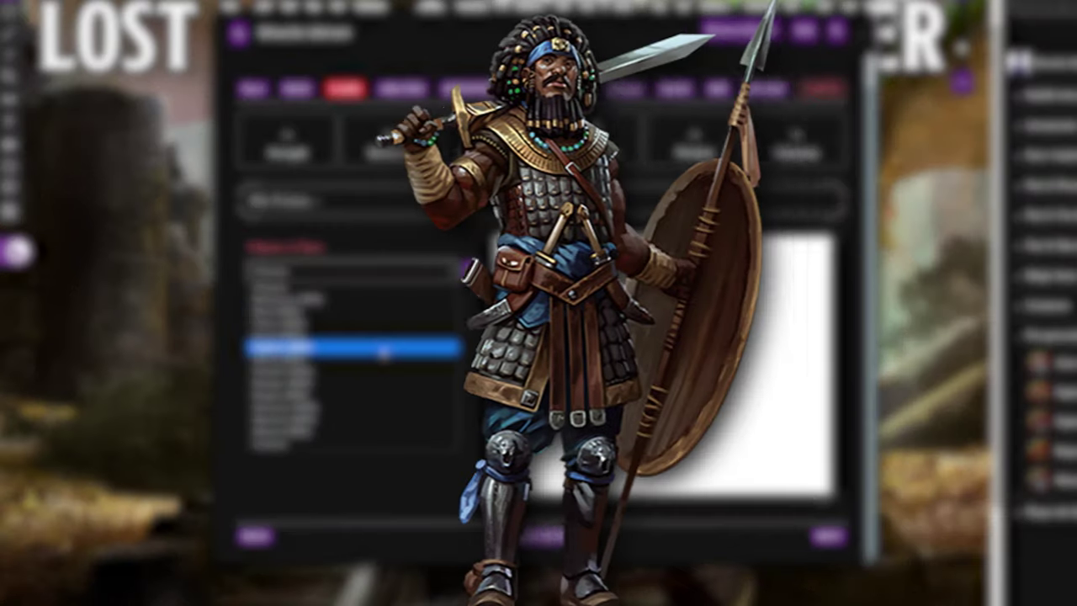
left_click(383, 350)
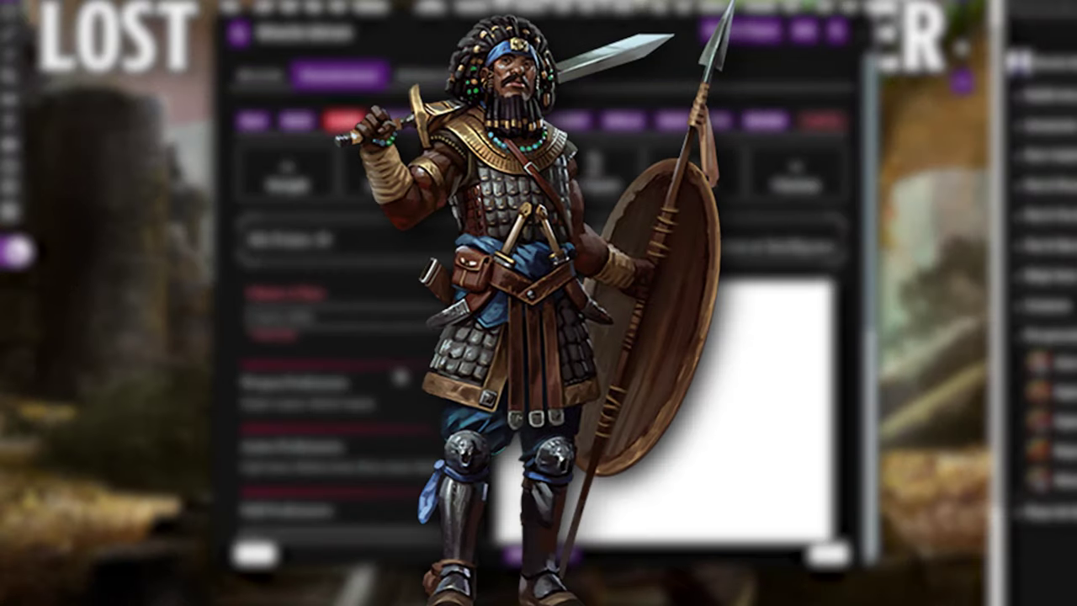
scroll(383, 352, "down", 1)
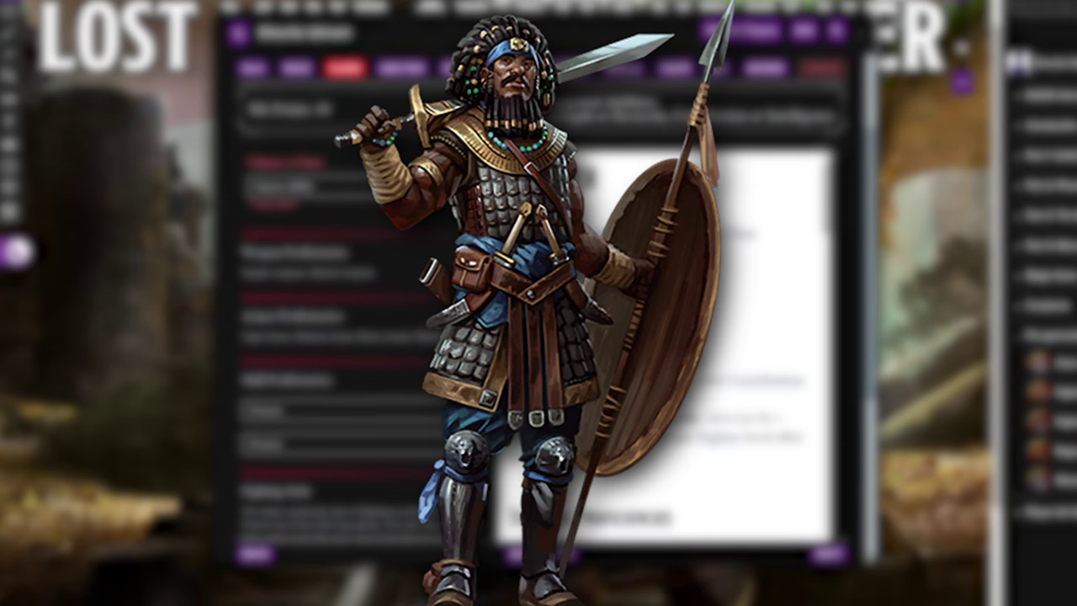
left_click(353, 185)
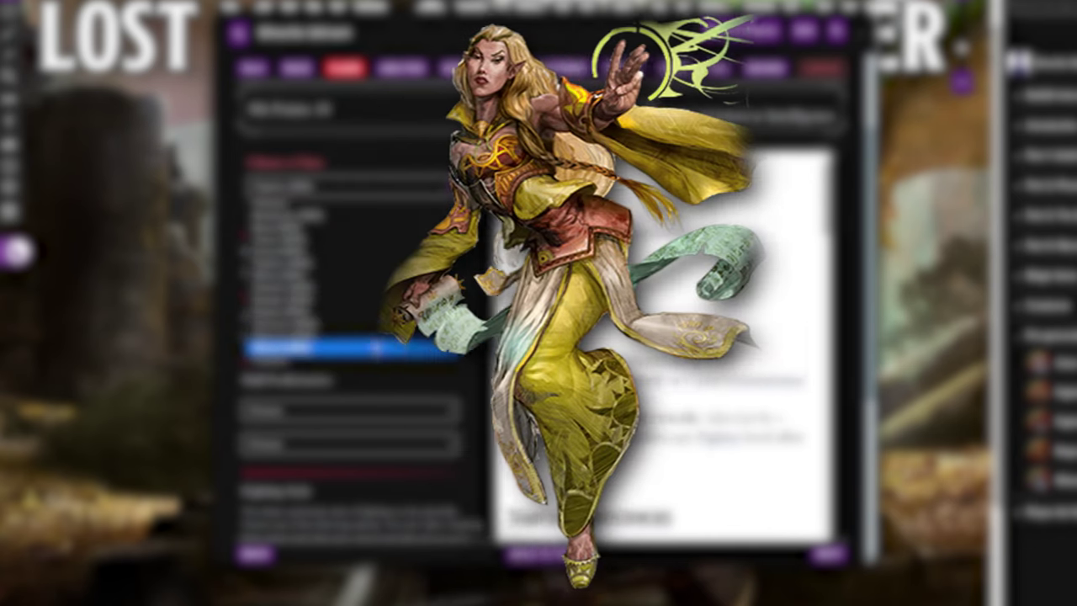
left_click(383, 344)
scroll(395, 357, "down", 2)
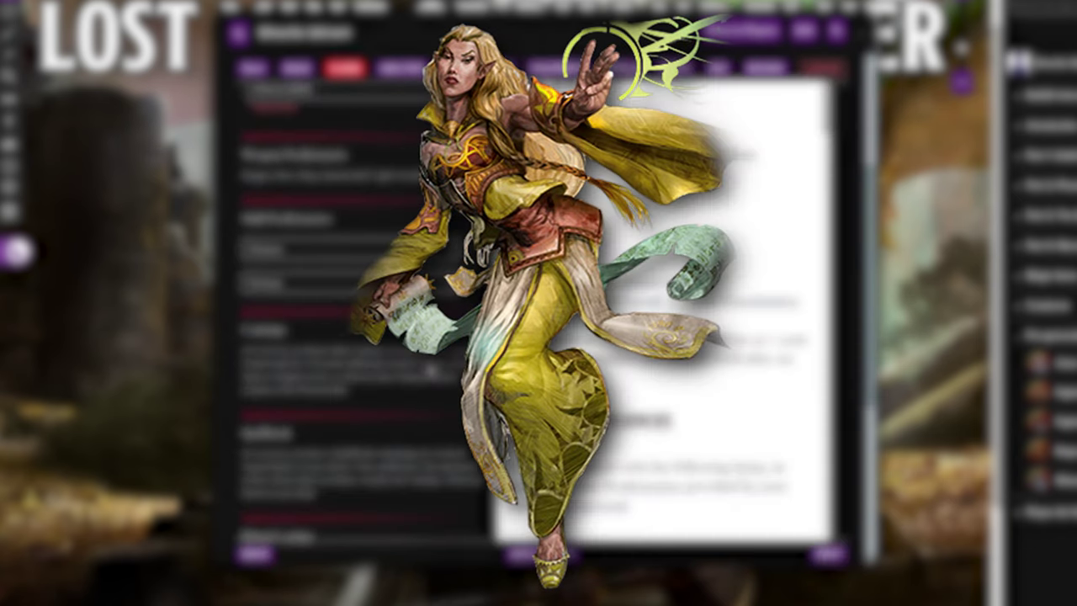
scroll(383, 336, "up", 1)
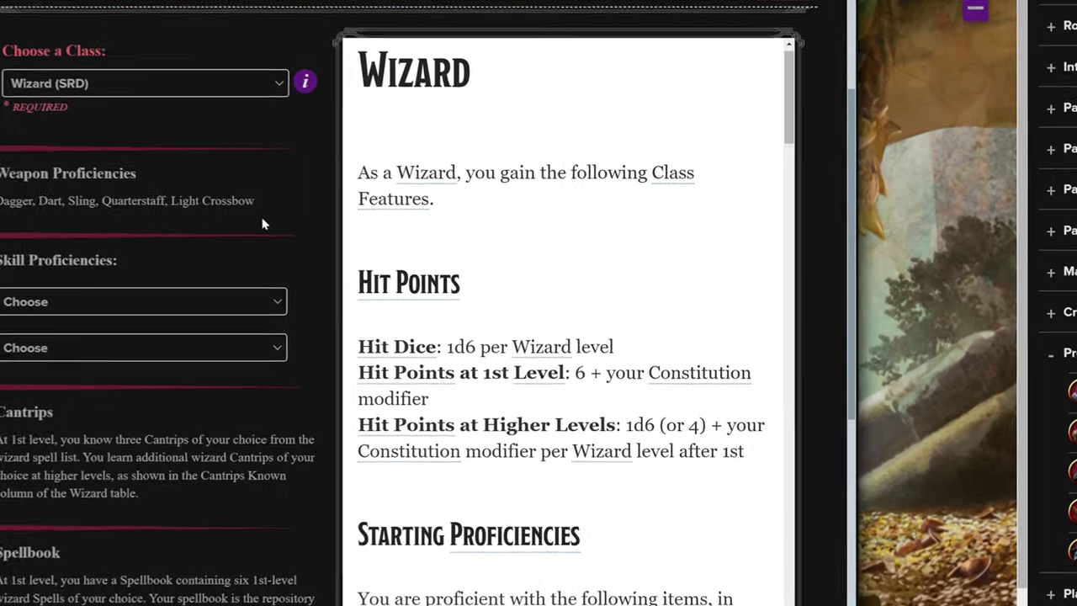
scroll(615, 440, "down", 5)
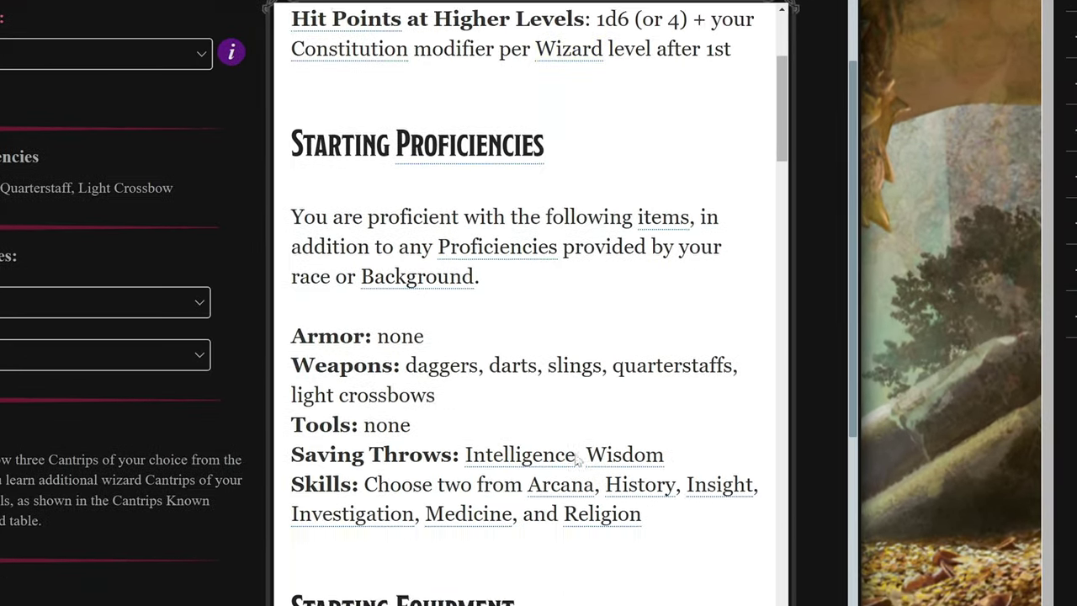